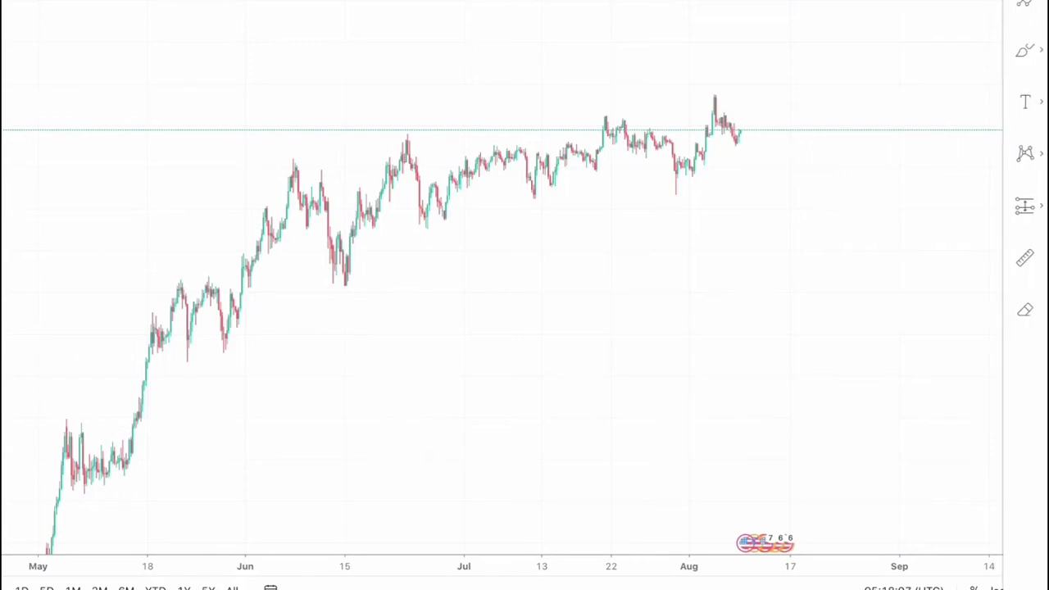
# Draw a rising trend line along the highs from 08 Jun at 40.07 to 04 Sep at 44.95
pyautogui.click(504, 237)
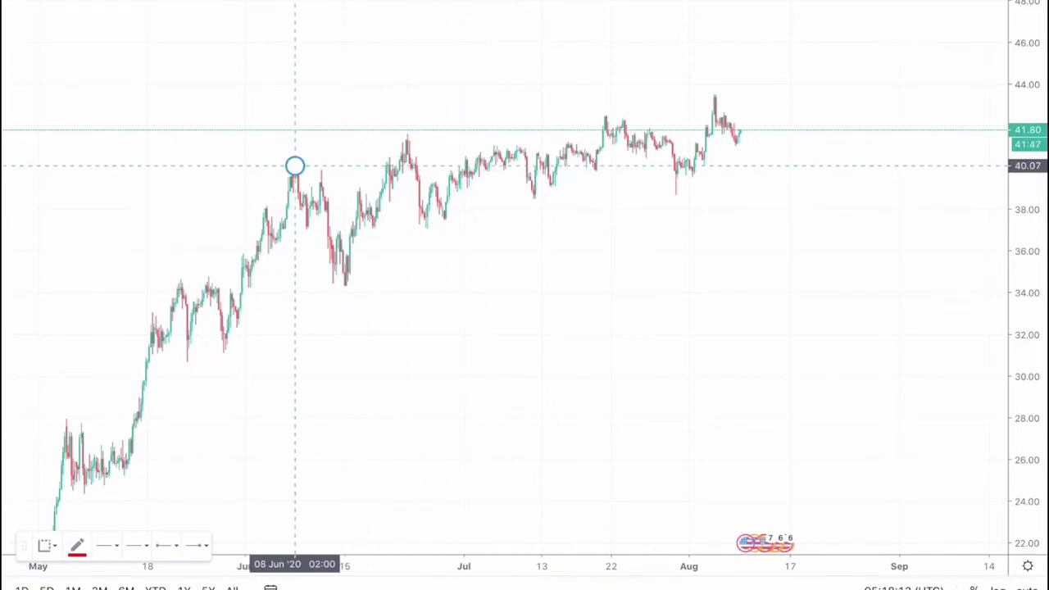
pyautogui.click(295, 167)
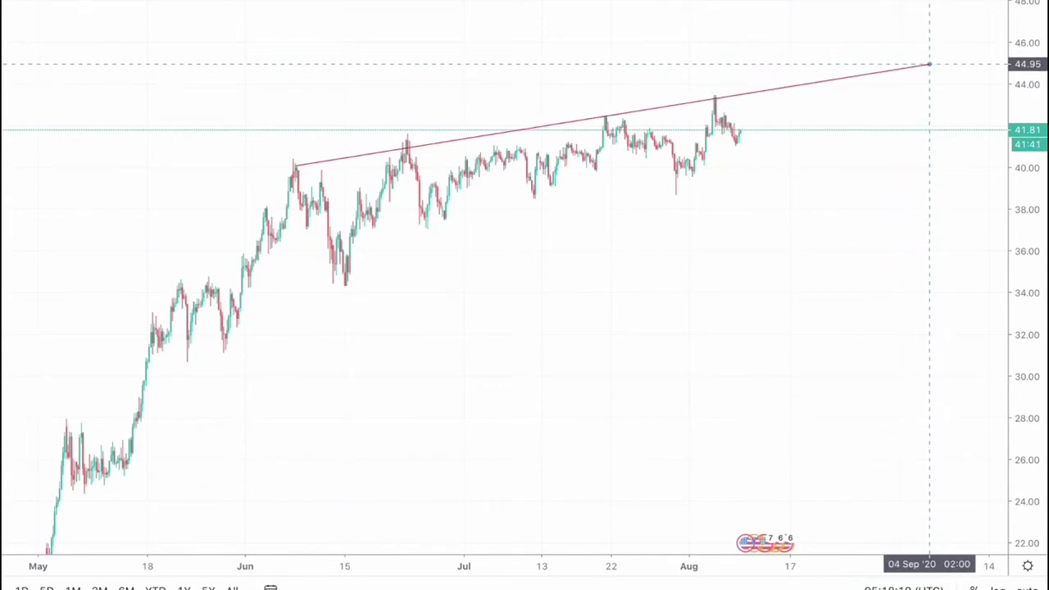
pyautogui.click(930, 64)
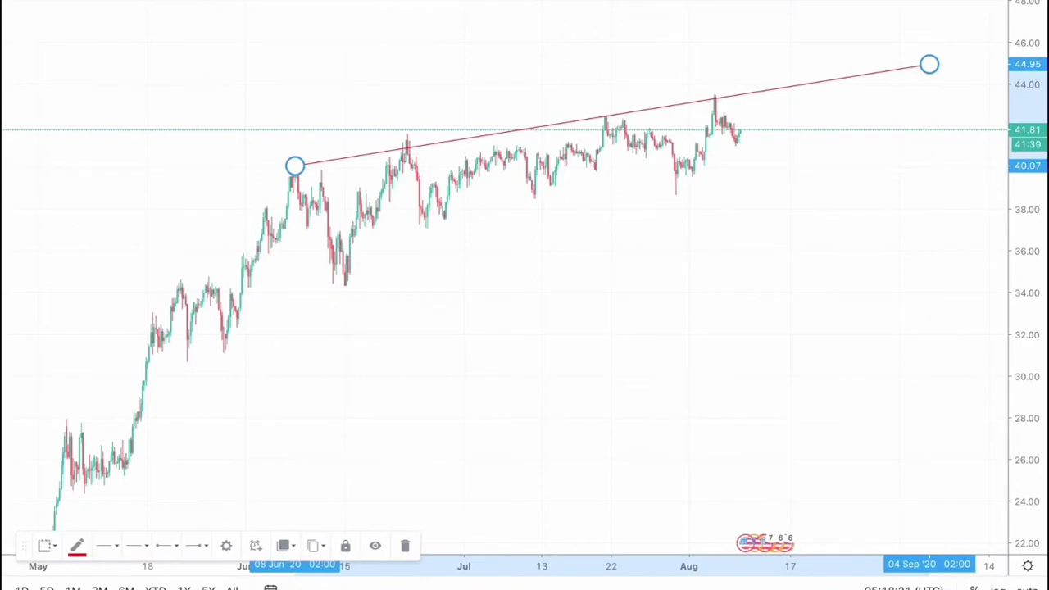
# Add a second rising trend line just above the first, from 07 Jun at 40.33 to 07 Sep at about 45.53
pyautogui.click(1024, 3)
pyautogui.click(955, 4)
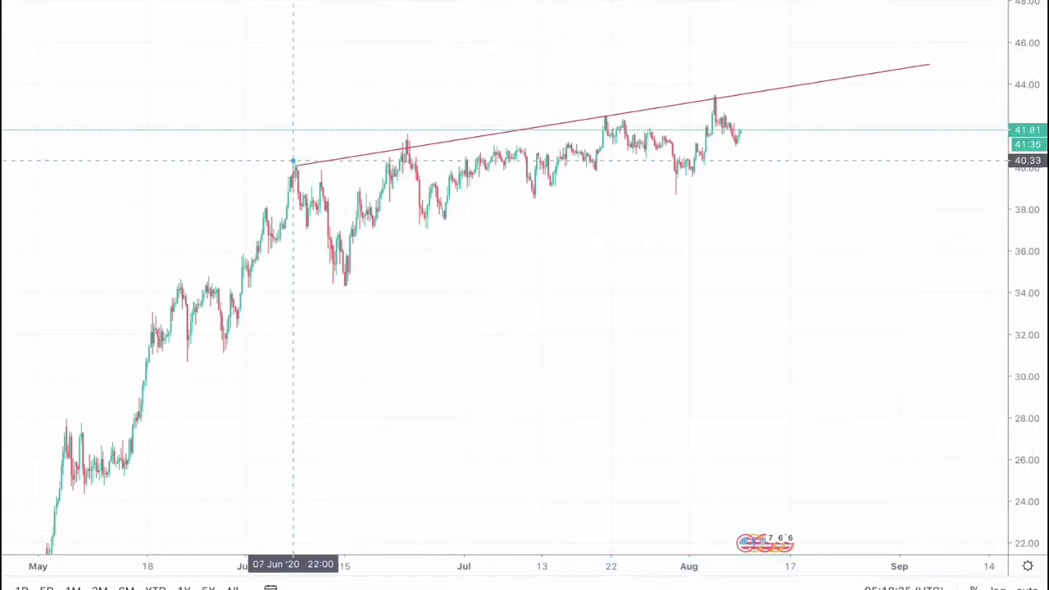
pyautogui.click(293, 160)
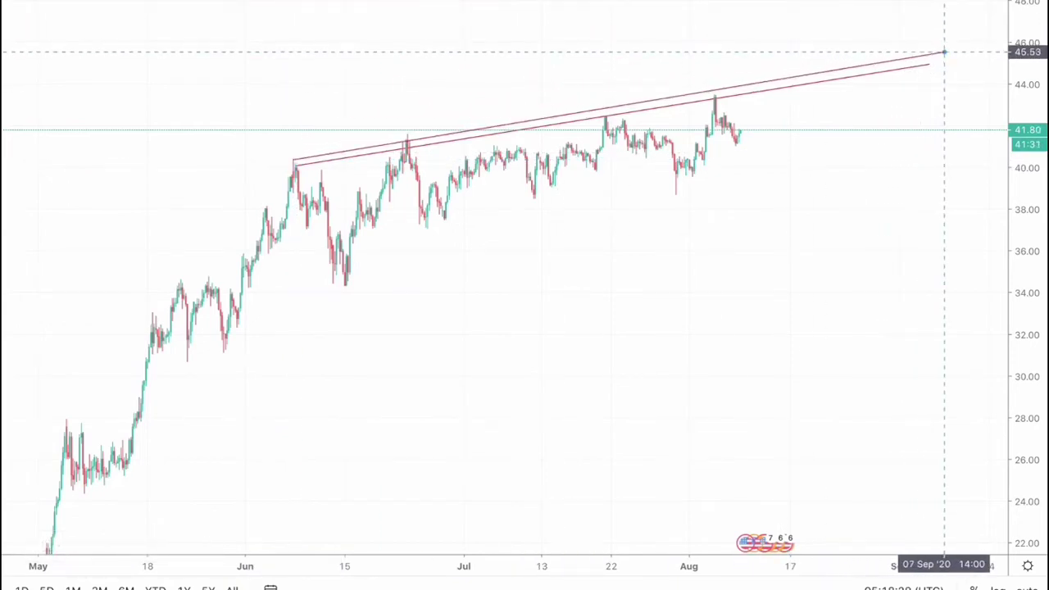
pyautogui.click(943, 54)
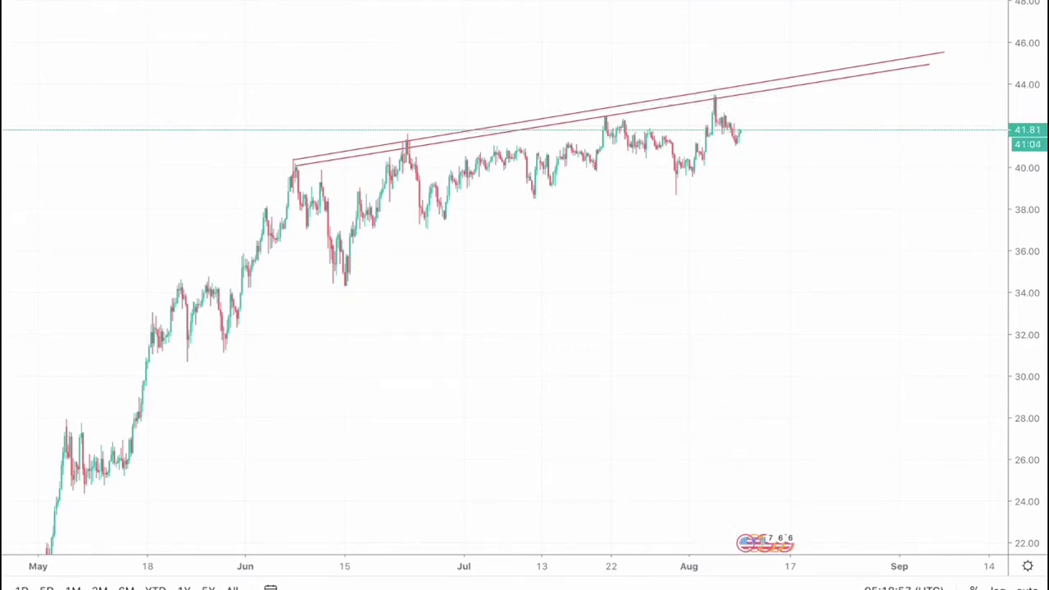
# Draw two rising trend lines, one just beneath the other, from the 25 Jun low near 37.03 along the lows to mid-September
pyautogui.click(1024, 1)
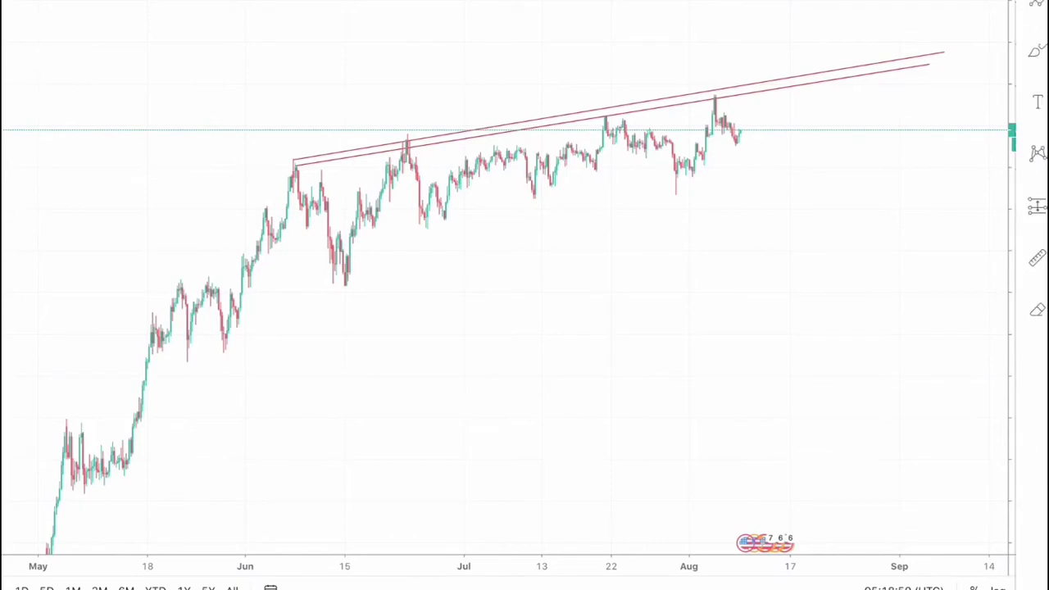
pyautogui.click(1024, 2)
pyautogui.click(949, 1)
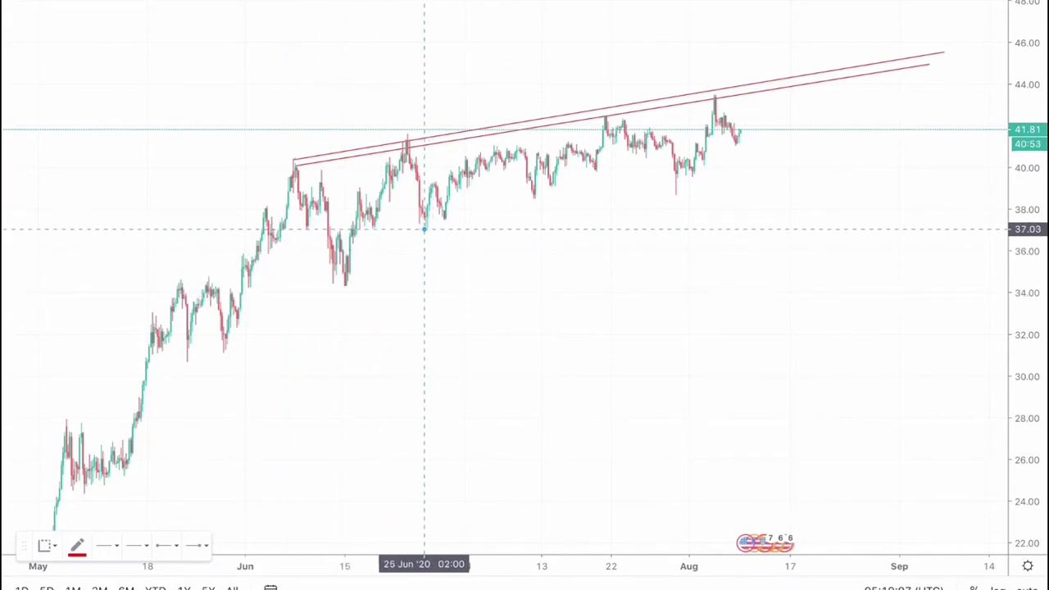
pyautogui.moveTo(423, 229)
pyautogui.mouseDown()
pyautogui.moveTo(1007, 85)
pyautogui.moveTo(1005, 98)
pyautogui.mouseUp()
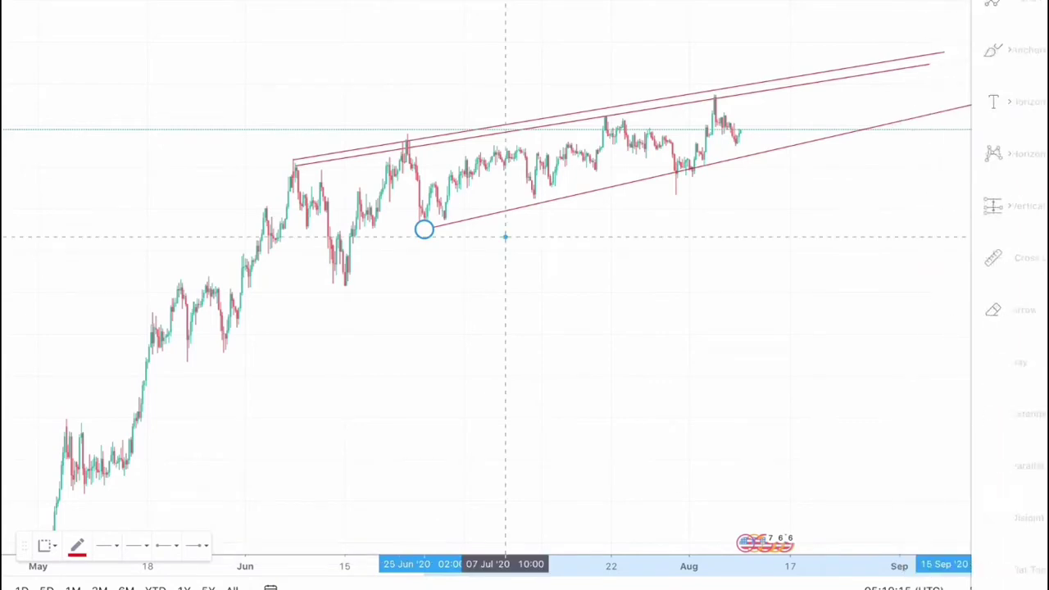
pyautogui.click(480, 247)
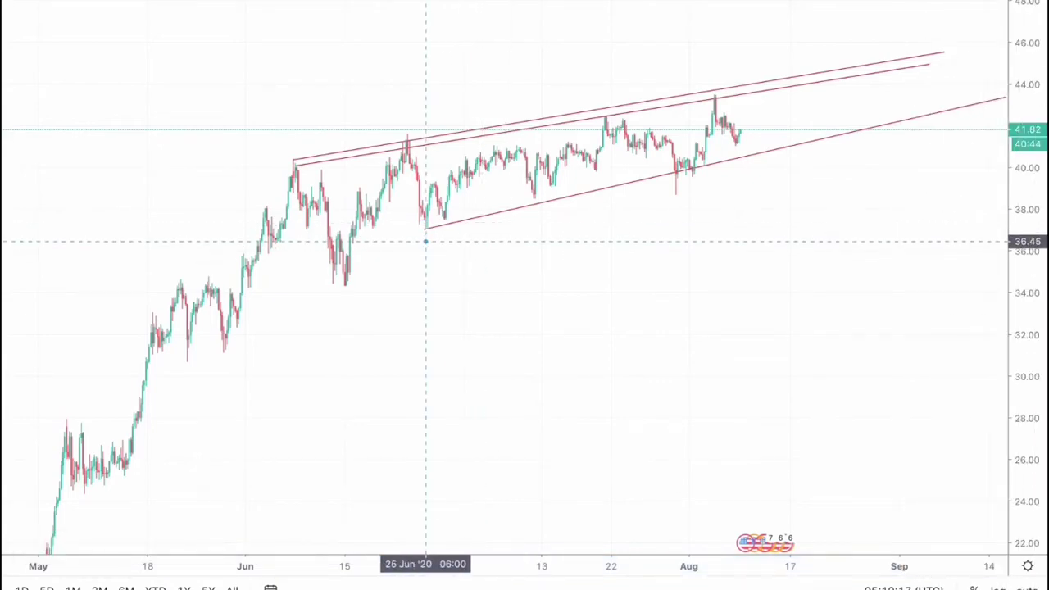
pyautogui.moveTo(427, 237)
pyautogui.mouseDown()
pyautogui.moveTo(709, 169)
pyautogui.moveTo(972, 133)
pyautogui.moveTo(1005, 107)
pyautogui.mouseUp()
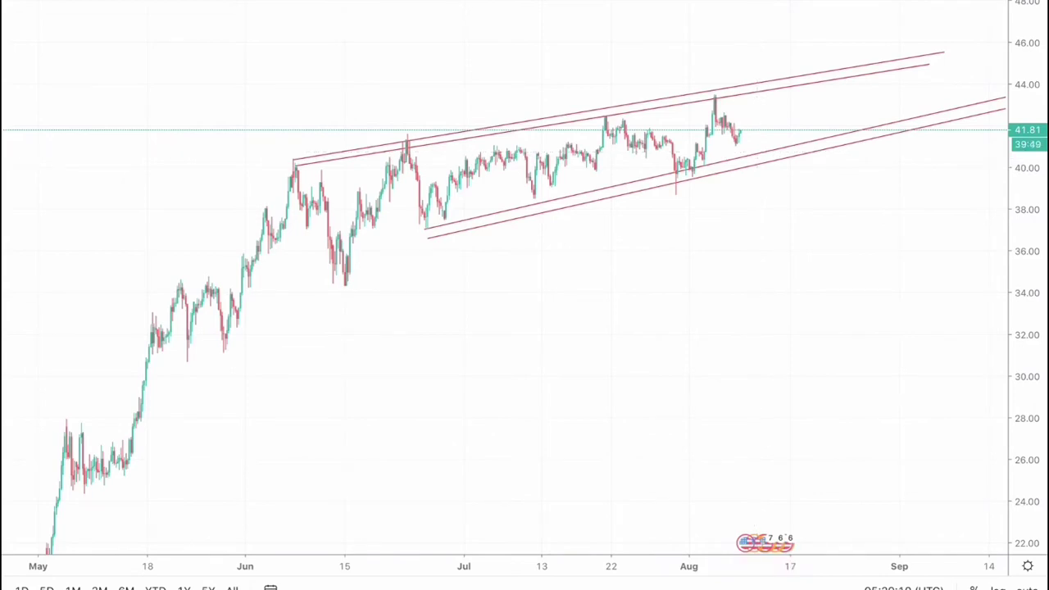
# Bring back the RSI and Stoch panes and draw a light green trend line under the price lows from 04 Aug at 40.07 to 41.11
pyautogui.hotkey('ctrl', 'z')
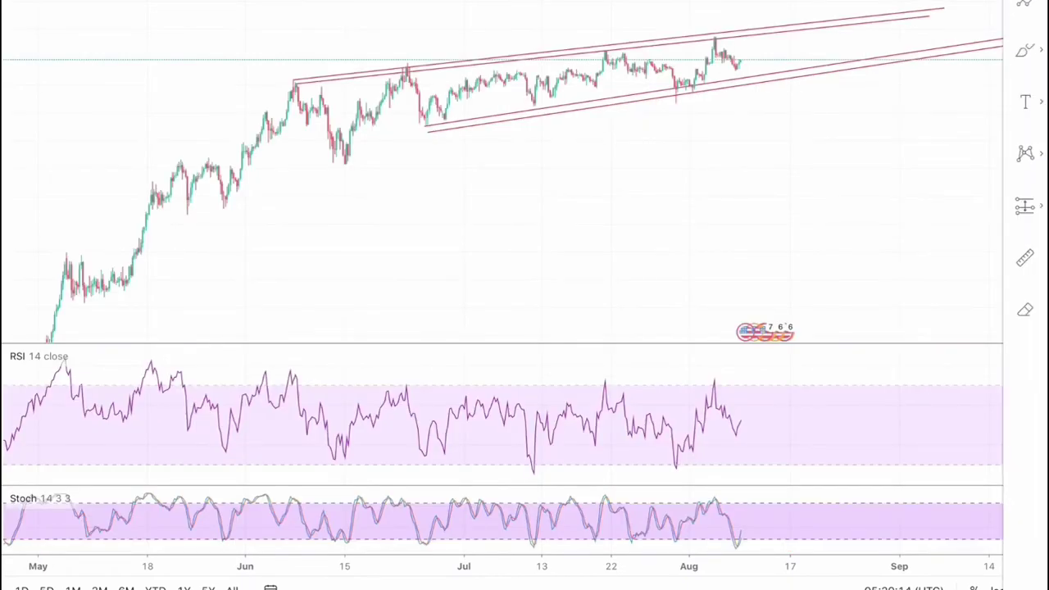
pyautogui.click(954, 3)
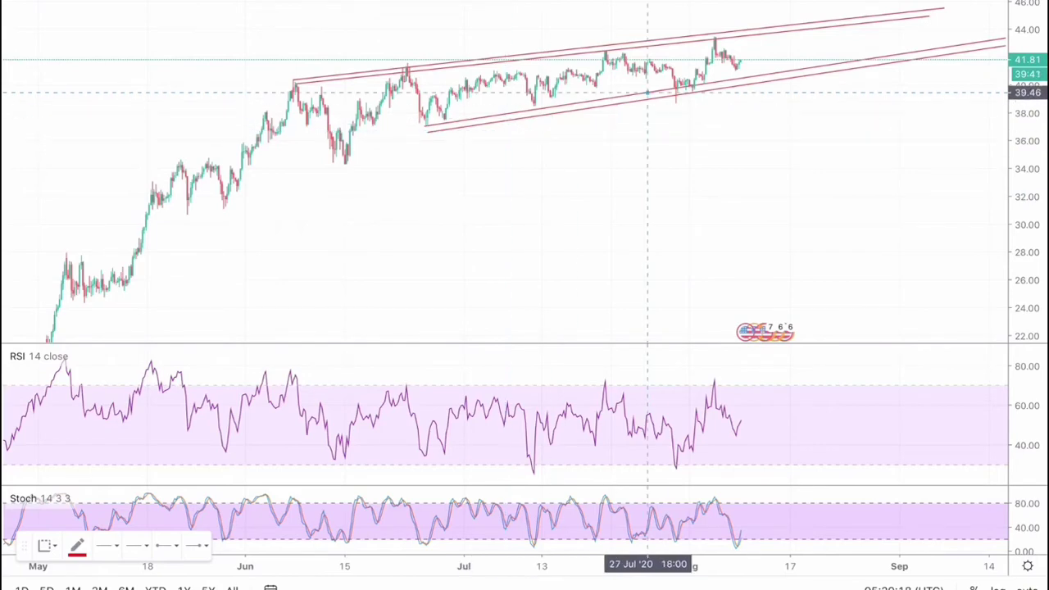
pyautogui.click(700, 85)
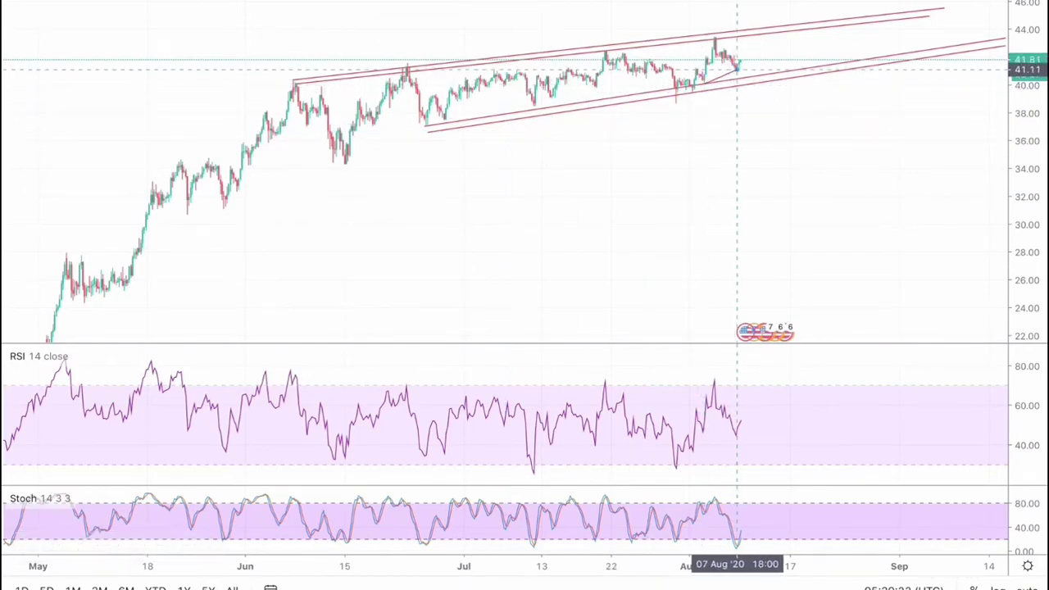
pyautogui.click(738, 68)
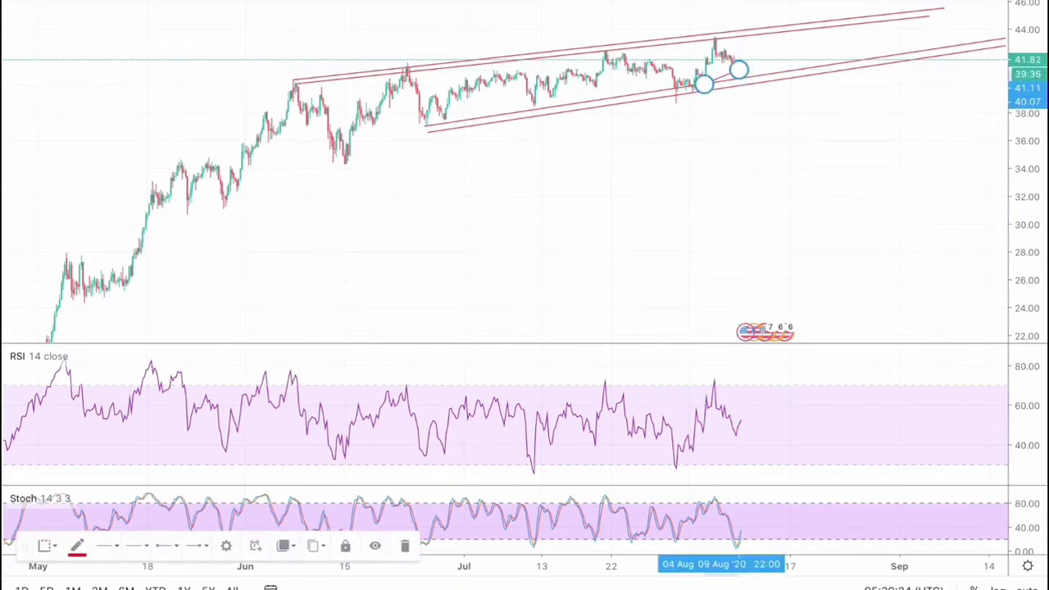
pyautogui.click(77, 546)
pyautogui.click(129, 467)
pyautogui.press('Escape')
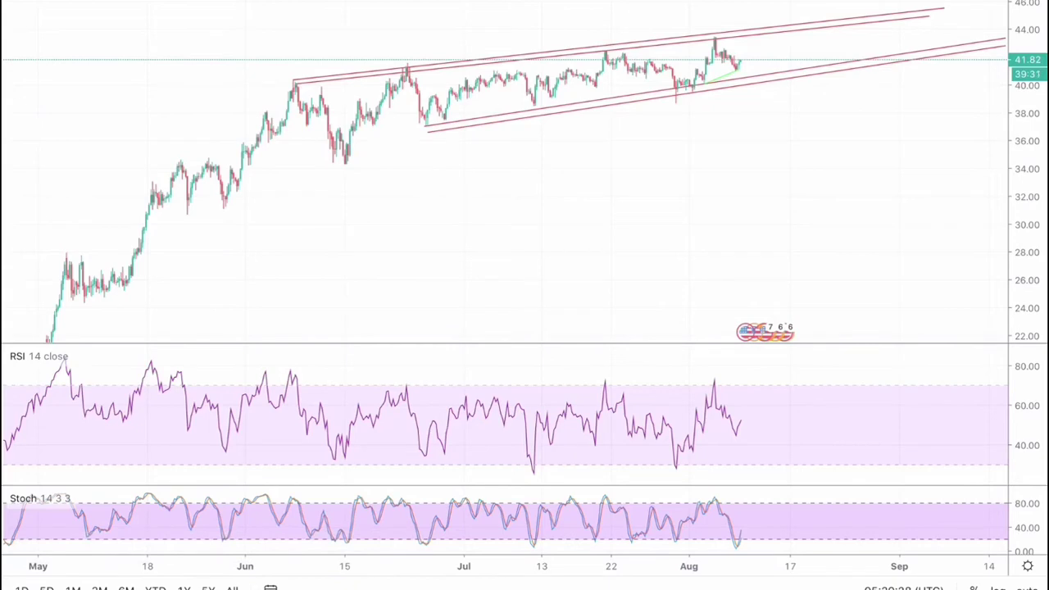
# Draw a green trend line under the RSI lows from 04 Aug at 45.57 to the 07 Aug low
pyautogui.click(1024, 3)
pyautogui.click(942, 2)
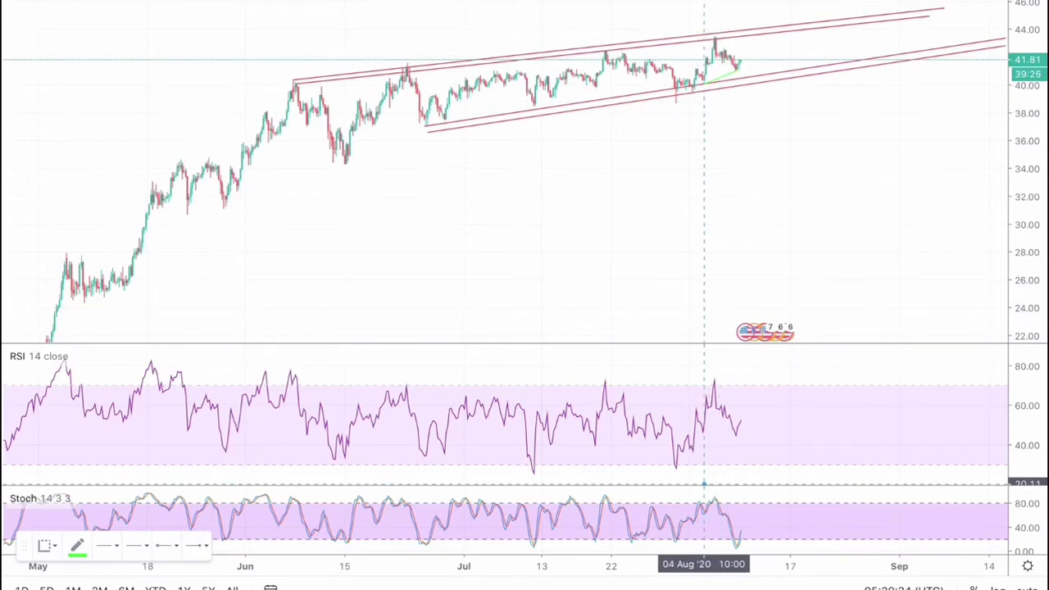
pyautogui.click(704, 434)
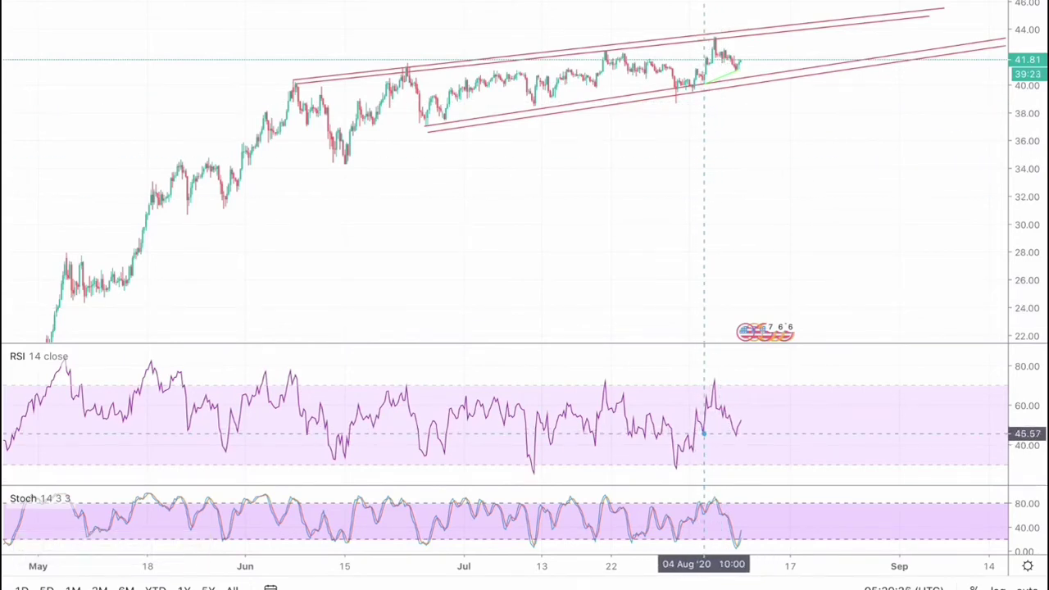
pyautogui.click(735, 435)
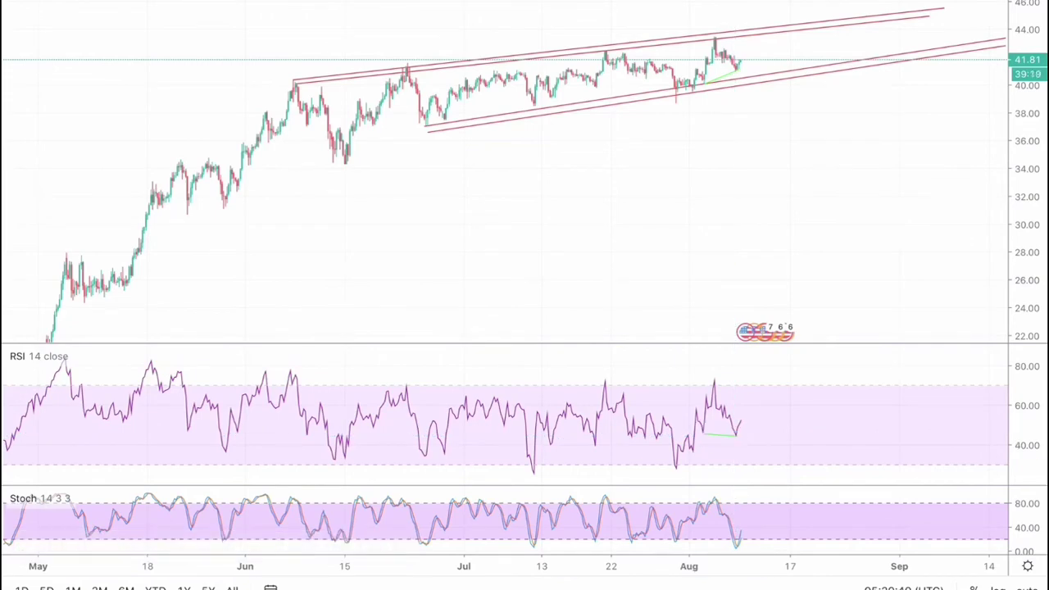
# Maximize the price pane and draw a dark red falling trend line from 06 Aug at 42.57 to 23 Aug at 37.97
pyautogui.hotkey('alt', 'Return')
pyautogui.moveTo(852, 250); pyautogui.dragTo(826, 287)
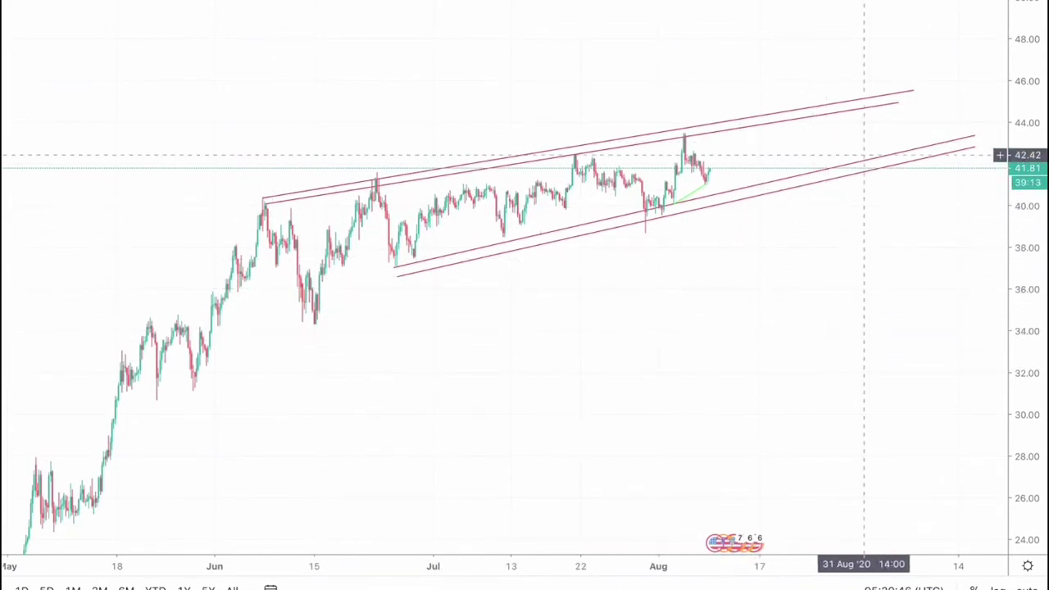
pyautogui.moveTo(819, 328); pyautogui.dragTo(847, 340)
pyautogui.moveTo(1028, 369); pyautogui.dragTo(1028, 110)
pyautogui.scroll(2, 831, 311)
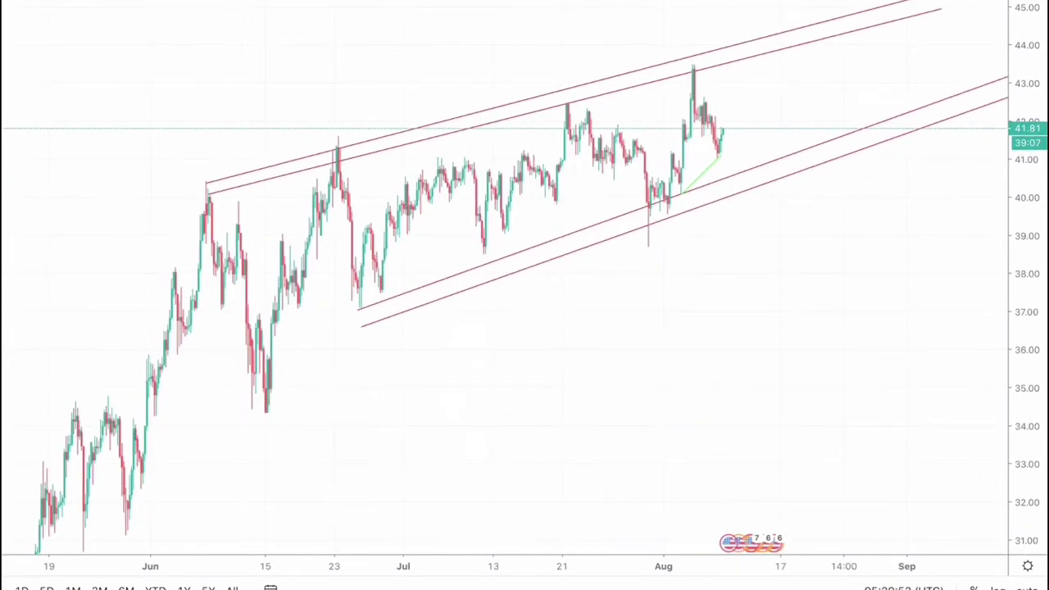
pyautogui.moveTo(831, 311); pyautogui.dragTo(769, 316)
pyautogui.click(1025, 3)
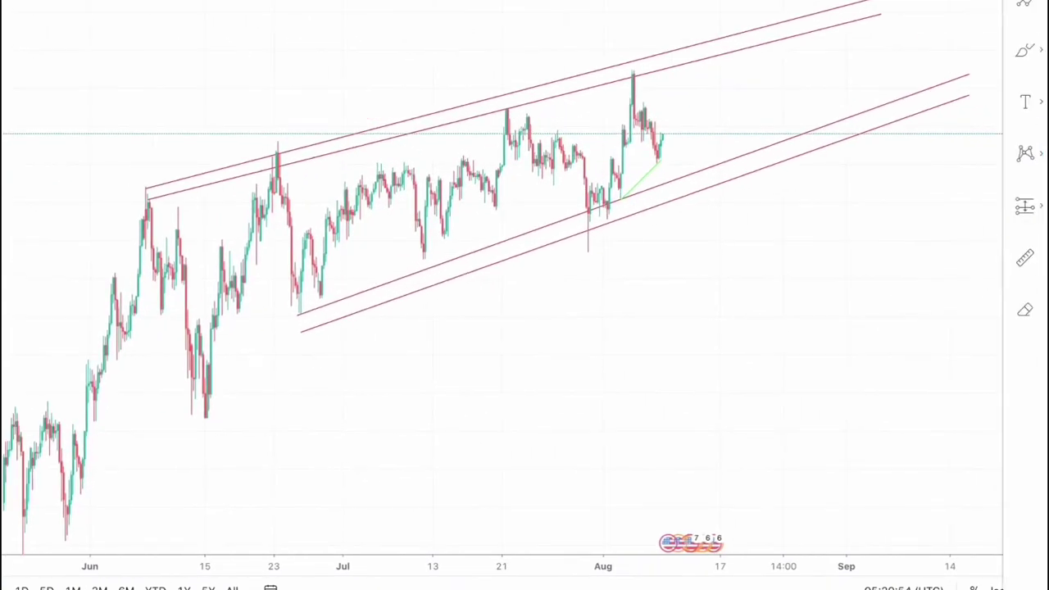
pyautogui.click(1024, 2)
pyautogui.click(951, 3)
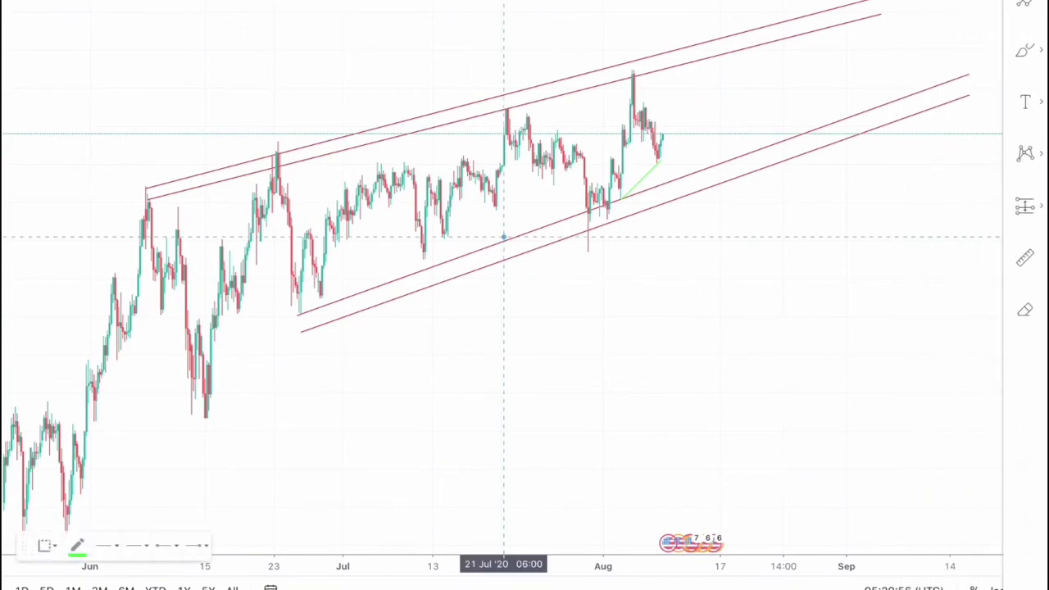
pyautogui.click(642, 104)
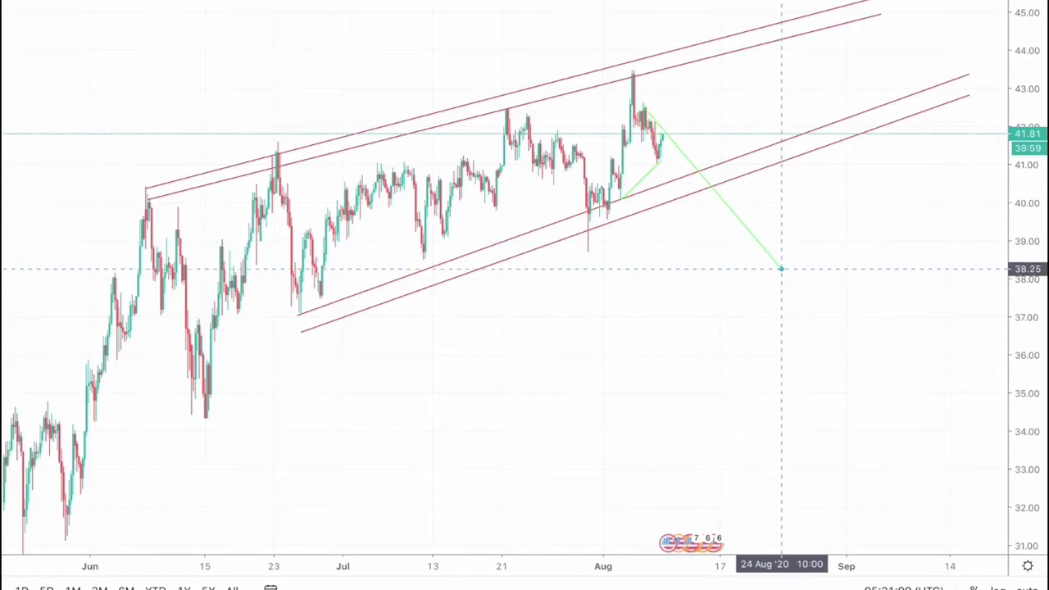
pyautogui.click(776, 280)
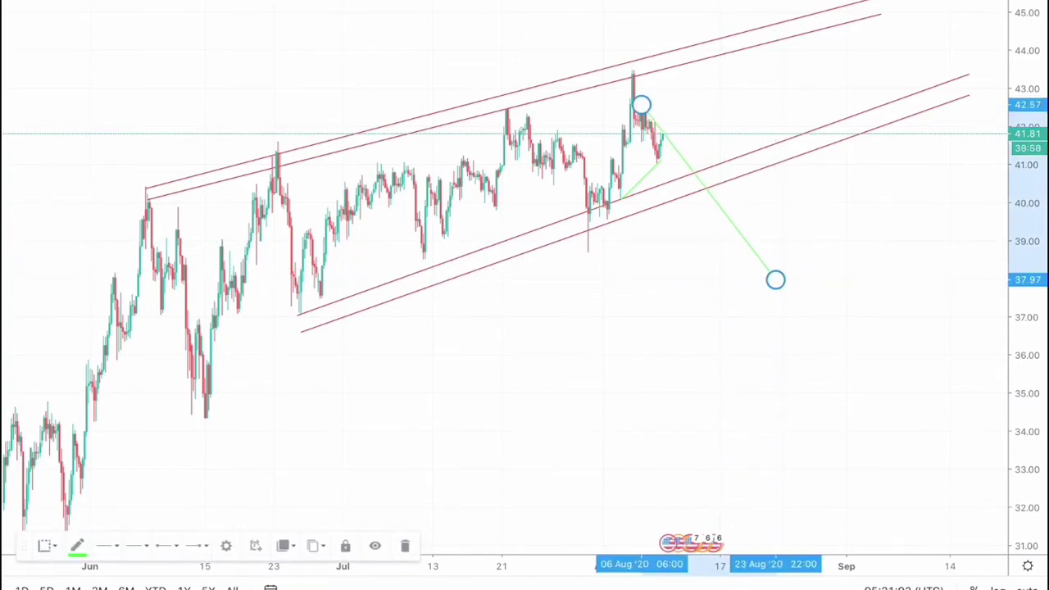
pyautogui.click(77, 545)
pyautogui.click(87, 467)
# Draw a second falling trend line under the recent lows, roughly parallel to the first, ending on 21 Aug at 37.07
pyautogui.click(1024, 2)
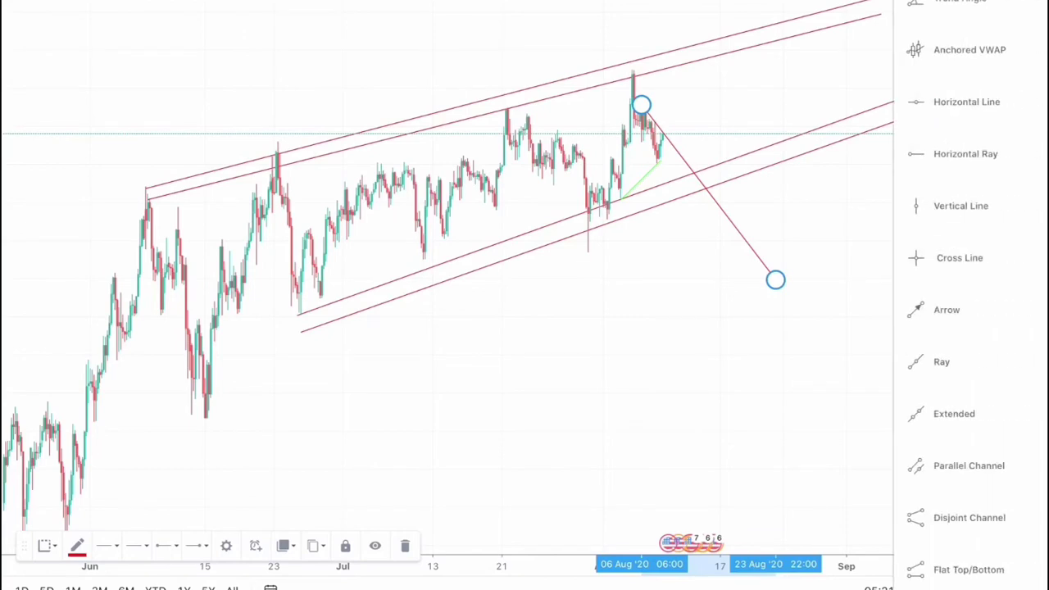
pyautogui.click(955, 2)
pyautogui.moveTo(620, 139); pyautogui.dragTo(631, 130)
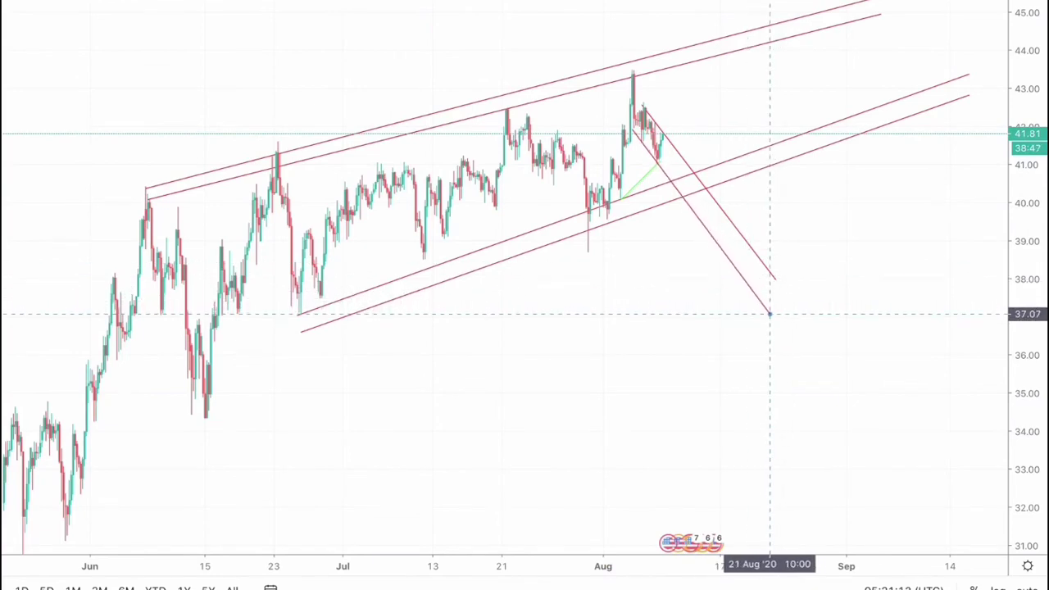
pyautogui.click(769, 313)
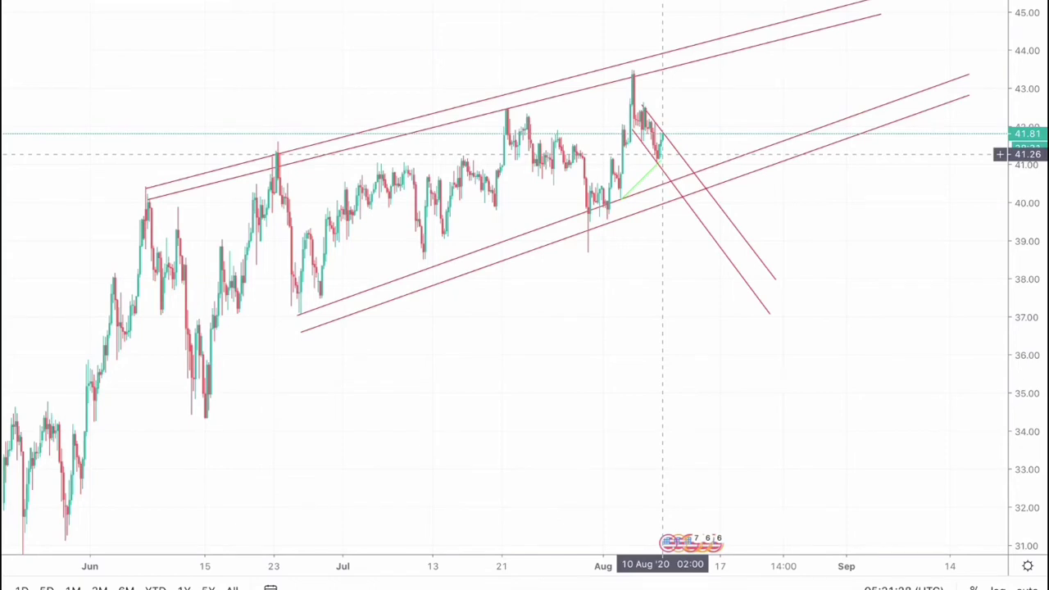
# Place a Short Position at the latest candle with entry 41.75, target 40.80 and stop about 42.43, widened to late August
pyautogui.click(1025, 205)
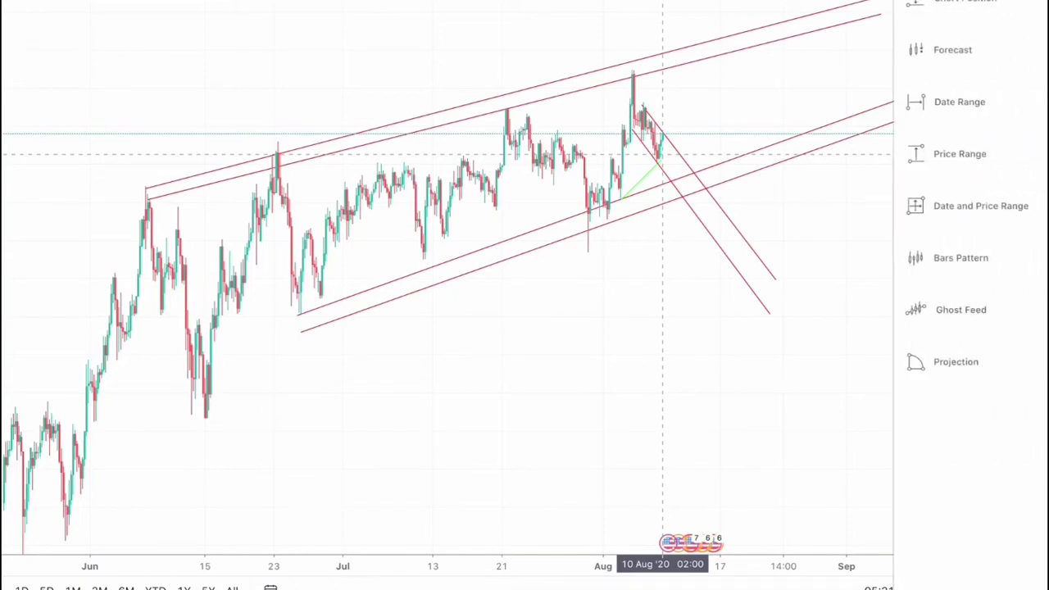
pyautogui.click(965, 2)
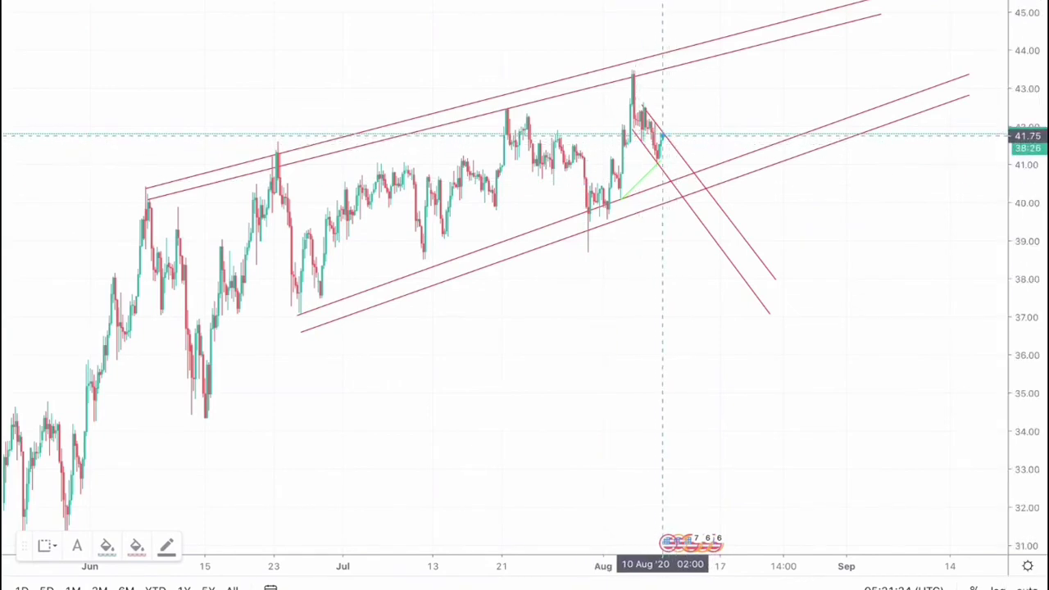
pyautogui.click(662, 135)
pyautogui.moveTo(662, 234); pyautogui.dragTo(662, 171)
pyautogui.moveTo(662, 38); pyautogui.dragTo(660, 119)
pyautogui.moveTo(758, 133); pyautogui.dragTo(824, 135)
pyautogui.moveTo(662, 119); pyautogui.dragTo(662, 109)
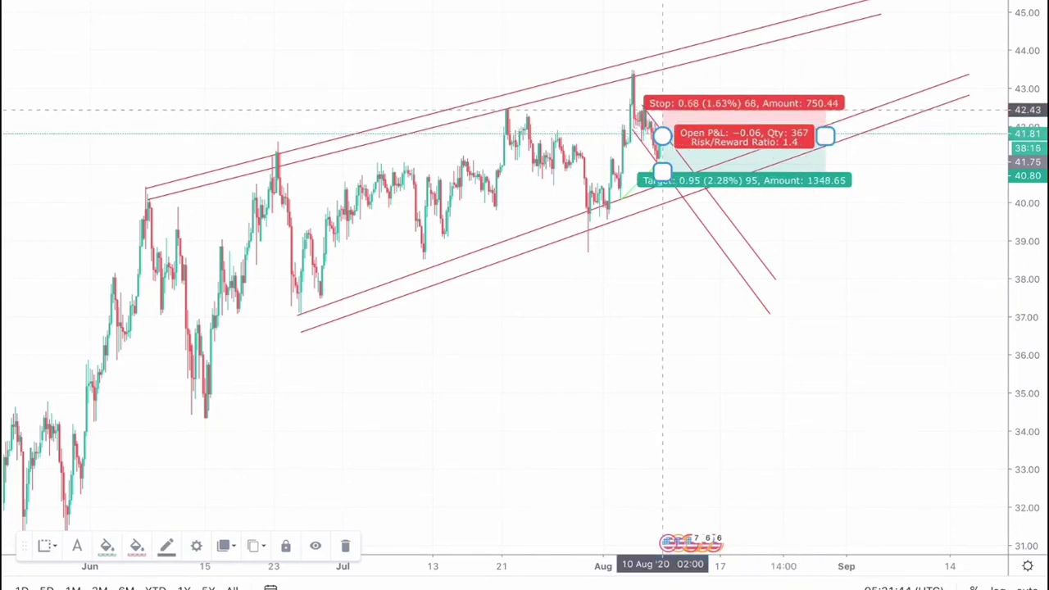